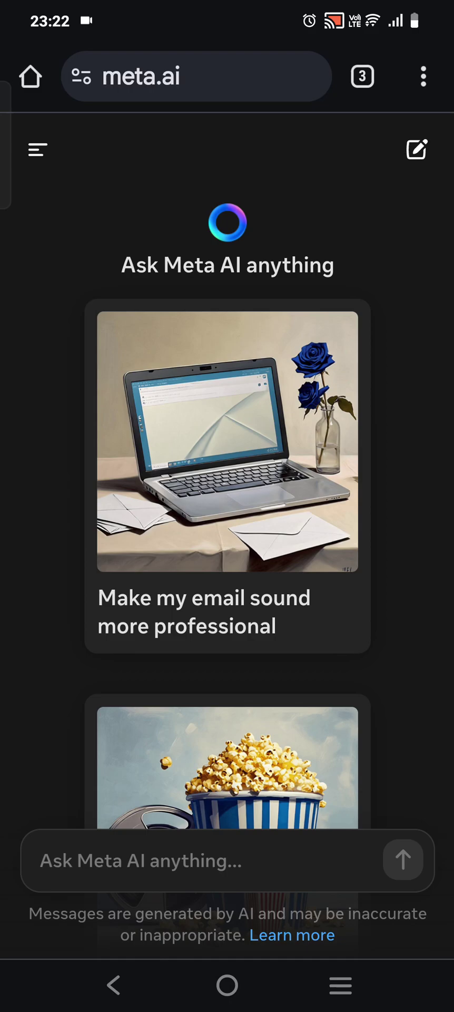
Check the Meta AI chat history, then open Chrome's page menu and scroll its action list
{"action": "left_click", "coordinate": [37, 150]}
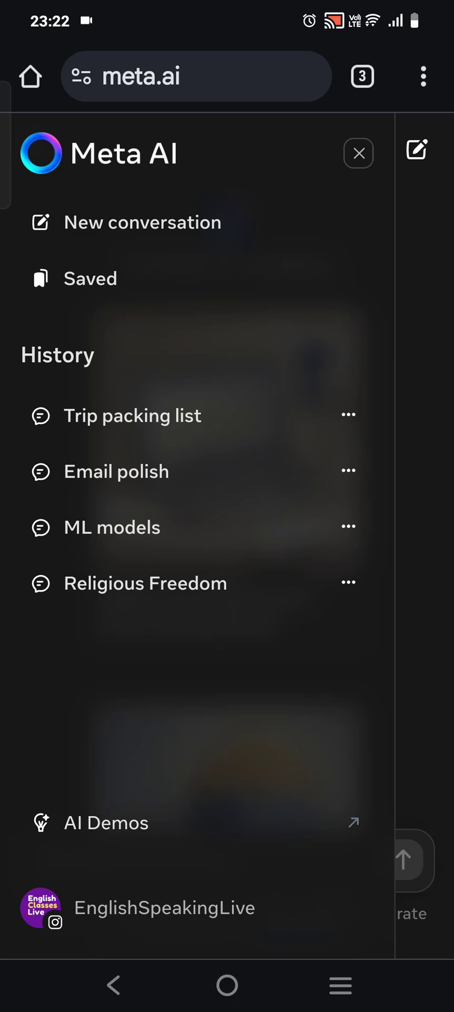
{"action": "left_click", "coordinate": [434, 647]}
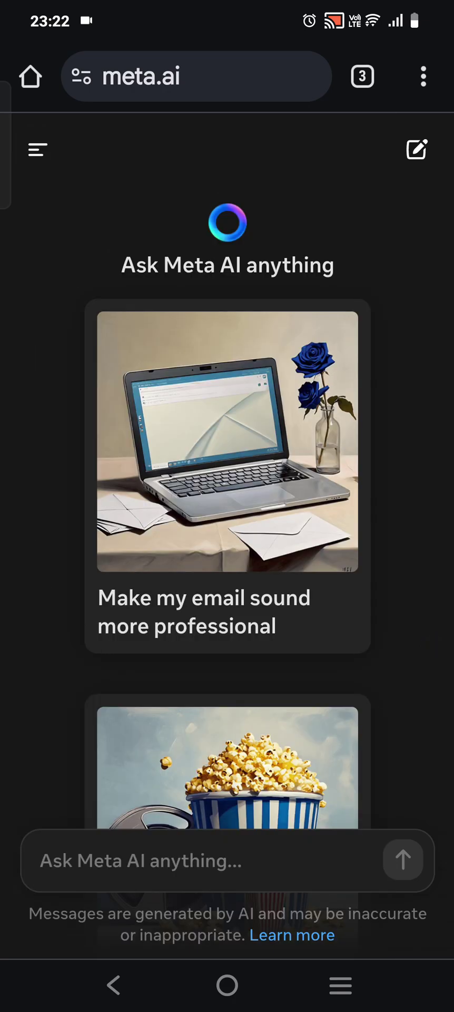
{"action": "left_click", "coordinate": [424, 77]}
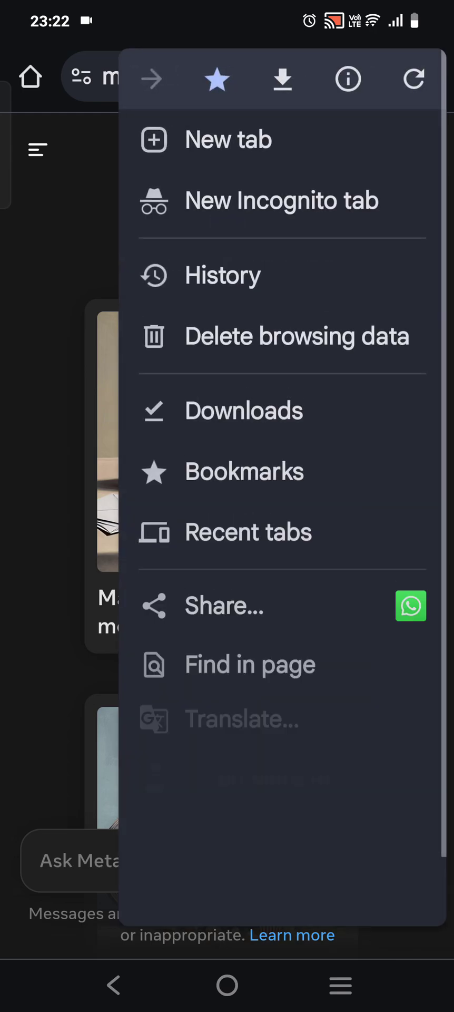
{"action": "left_click_drag", "start_coordinate": [355, 737], "coordinate": [405, 459]}
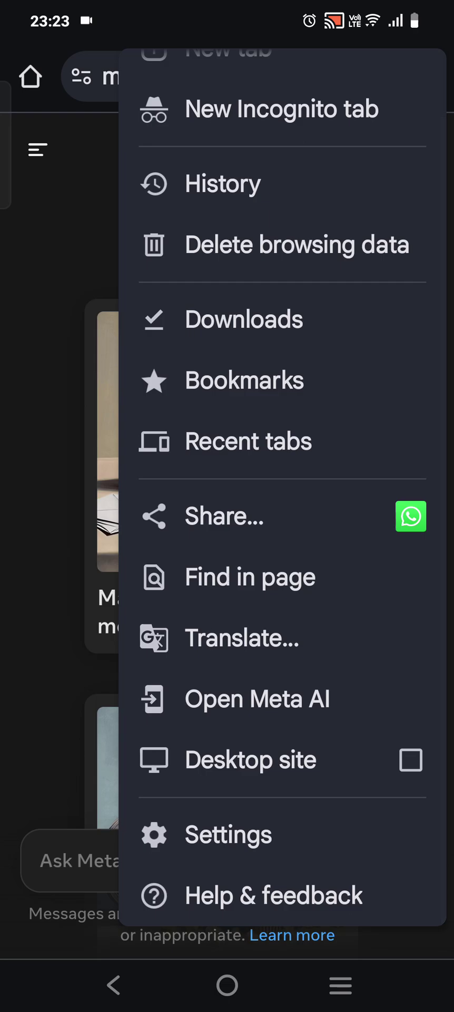
Uninstall the Meta AI app from the Android home screen
{"action": "left_click", "coordinate": [227, 984]}
{"action": "left_click", "coordinate": [321, 730]}
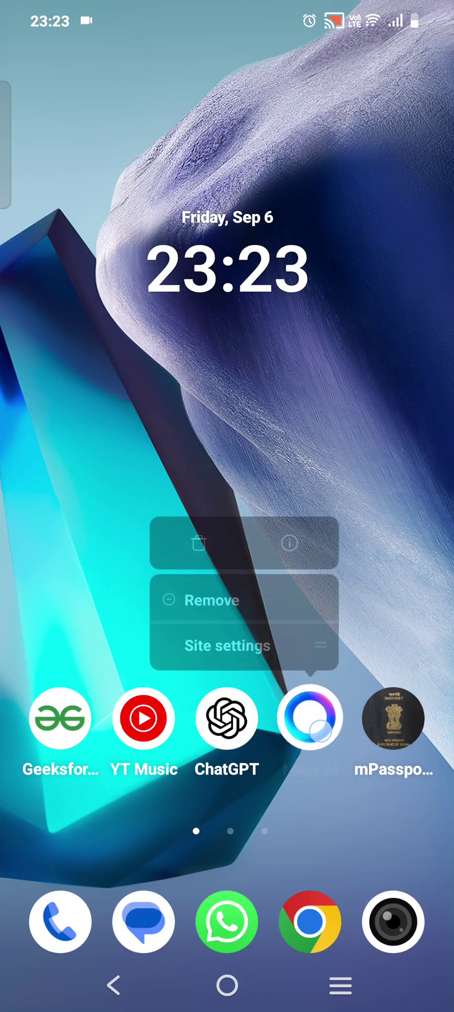
{"action": "left_click", "coordinate": [174, 516]}
{"action": "left_click", "coordinate": [366, 622]}
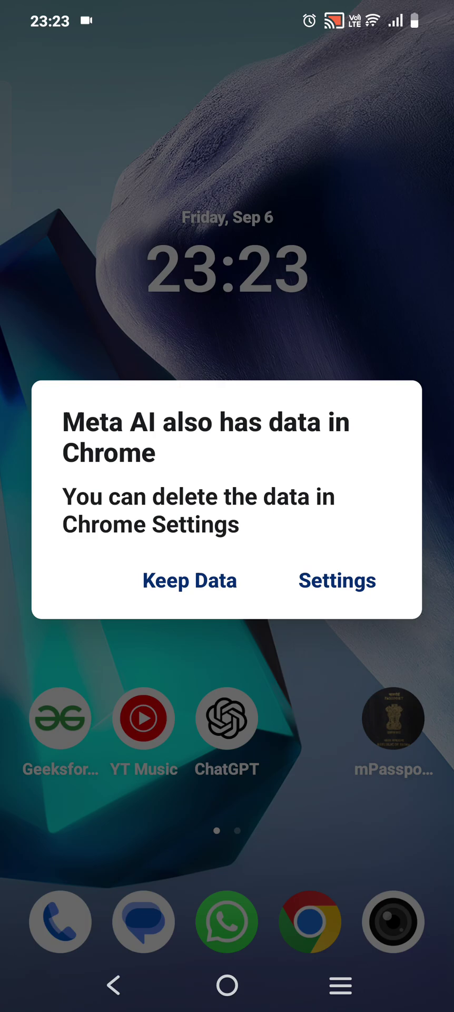
Keep Meta AI's Chrome data, close the Meta AI and Llama 3.1 tabs, and start a new tab
{"action": "left_click", "coordinate": [205, 588]}
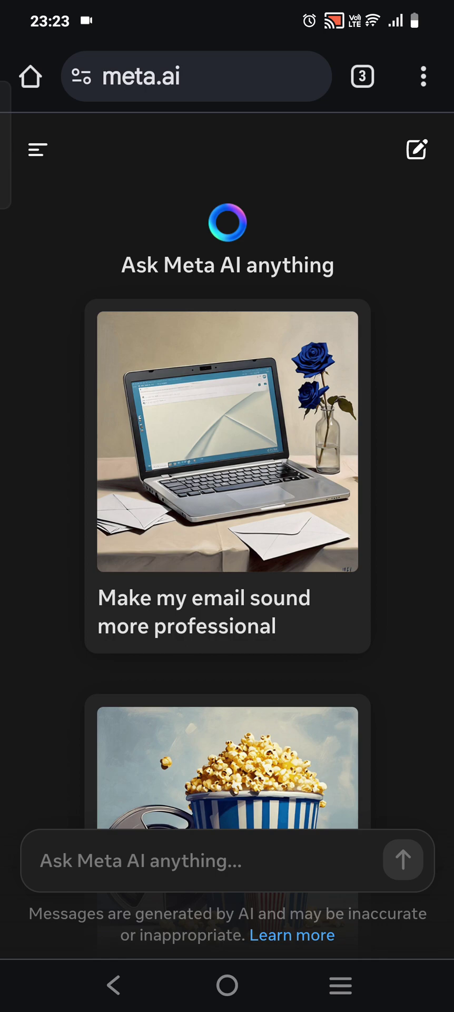
{"action": "left_click", "coordinate": [363, 77]}
{"action": "left_click", "coordinate": [420, 139]}
{"action": "left_click", "coordinate": [411, 137]}
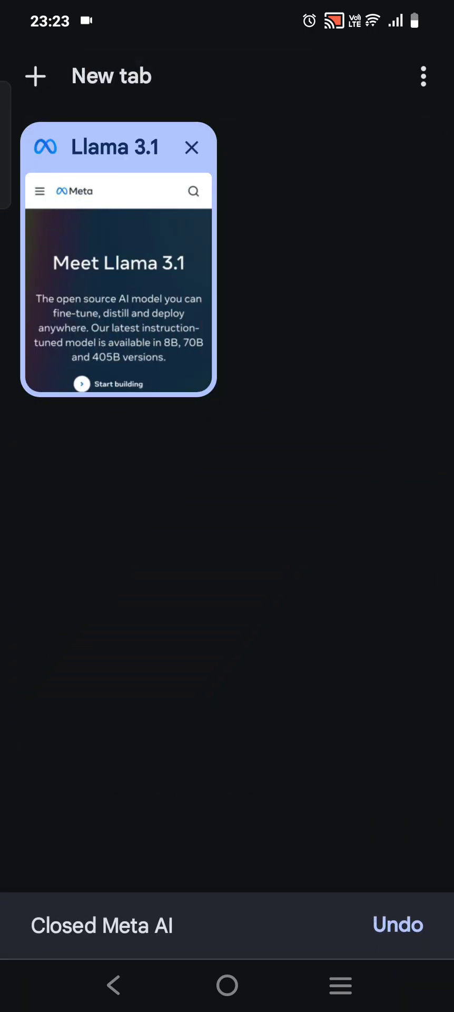
{"action": "left_click", "coordinate": [205, 147]}
{"action": "left_click", "coordinate": [74, 77]}
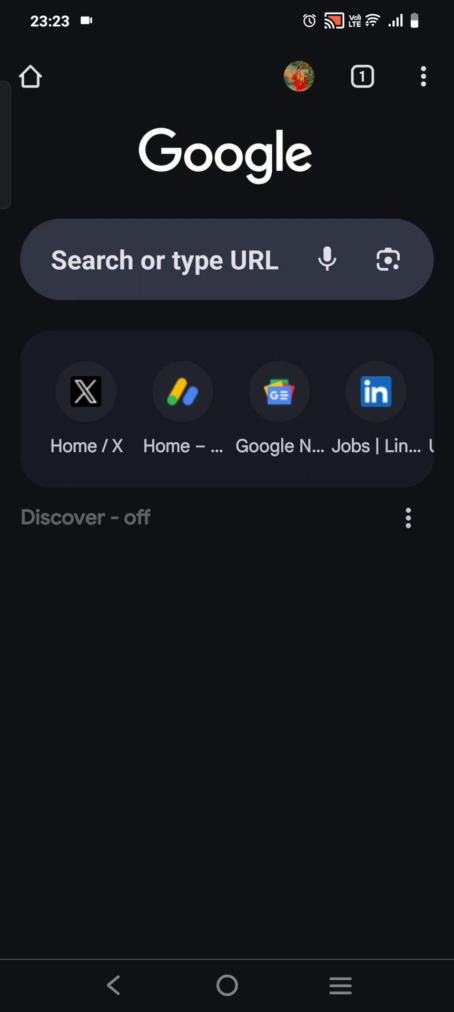
Load meta.ai in Chrome and install it as a home-screen app
{"action": "left_click", "coordinate": [202, 282]}
{"action": "type", "text": "meta.ai"}
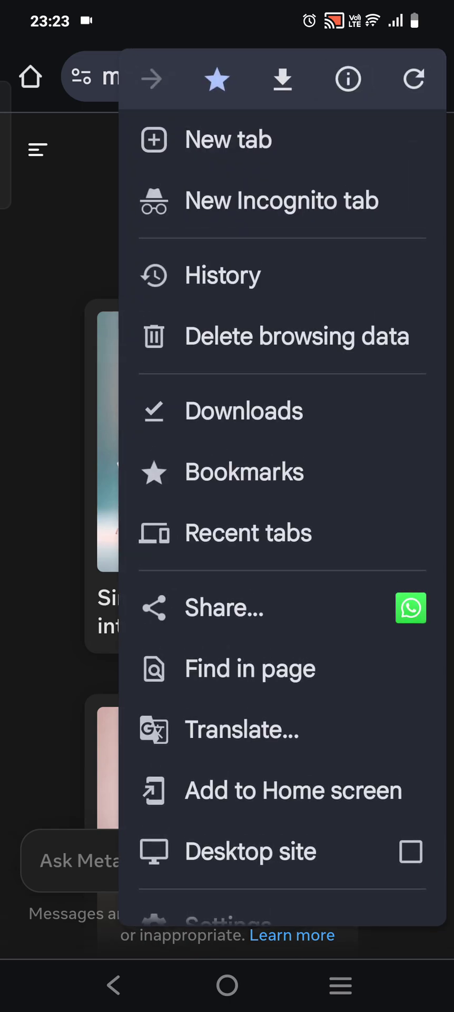
{"action": "mouse_move", "coordinate": [398, 788]}
{"action": "left_mouse_down"}
{"action": "mouse_move", "coordinate": [358, 801]}
{"action": "mouse_move", "coordinate": [385, 796]}
{"action": "left_mouse_up"}
{"action": "left_click", "coordinate": [334, 789]}
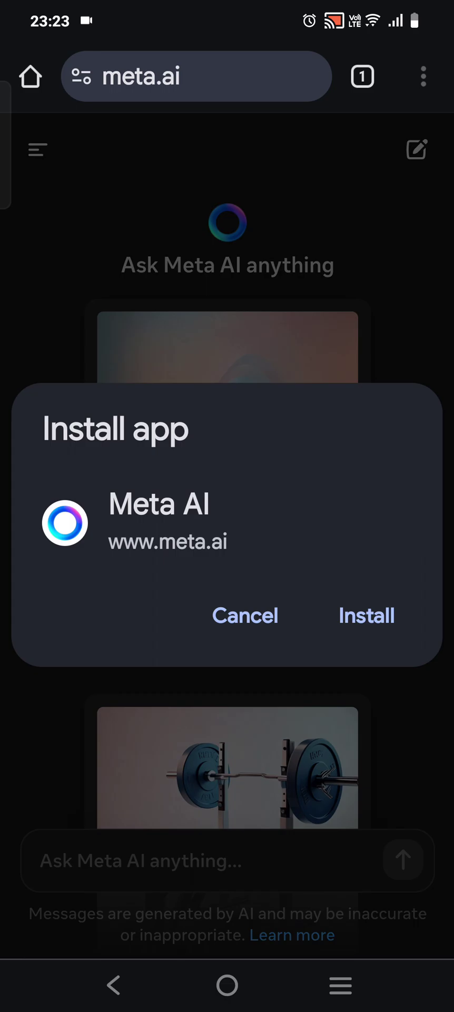
{"action": "left_click", "coordinate": [368, 626]}
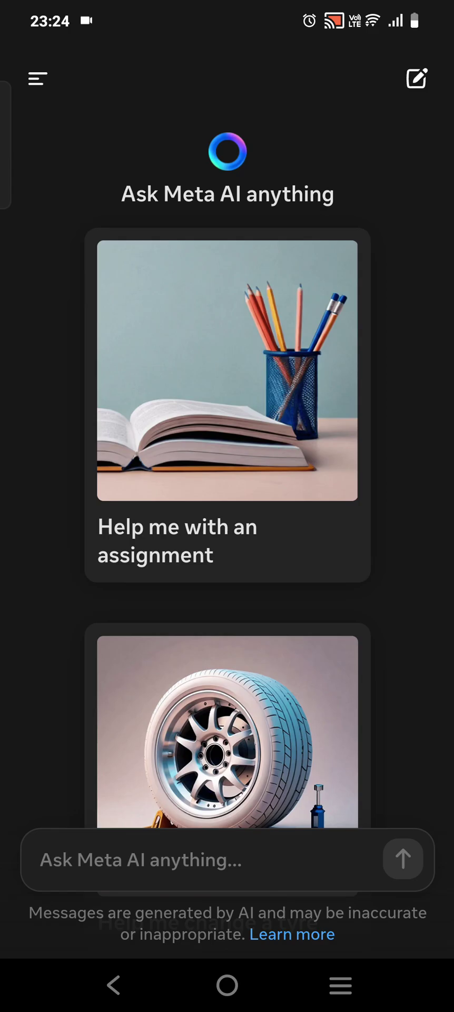
Find the installed Meta AI app in the app drawer and launch it briefly
{"action": "left_click", "coordinate": [228, 984]}
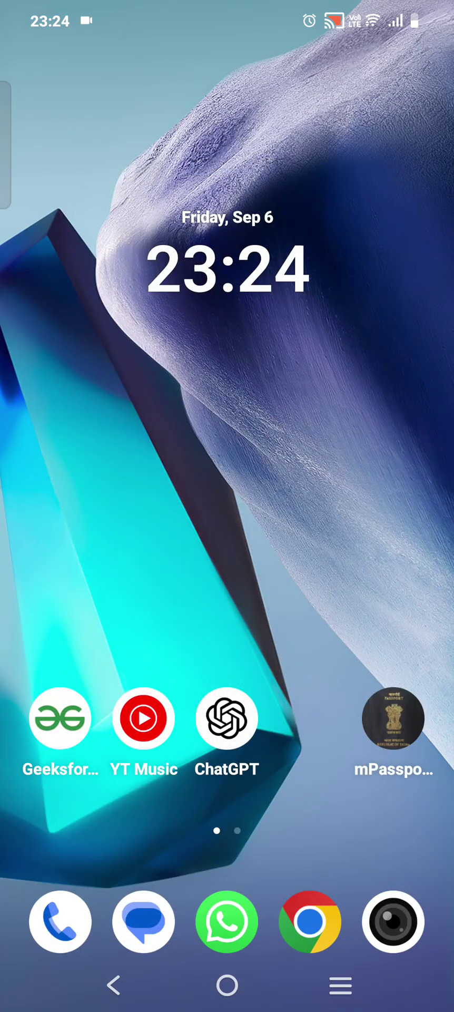
{"action": "left_click_drag", "start_coordinate": [392, 416], "coordinate": [392, 159]}
{"action": "mouse_move", "coordinate": [281, 701]}
{"action": "left_mouse_down"}
{"action": "mouse_move", "coordinate": [343, 639]}
{"action": "mouse_move", "coordinate": [407, 314]}
{"action": "left_mouse_up"}
{"action": "left_click_drag", "start_coordinate": [420, 685], "coordinate": [420, 431]}
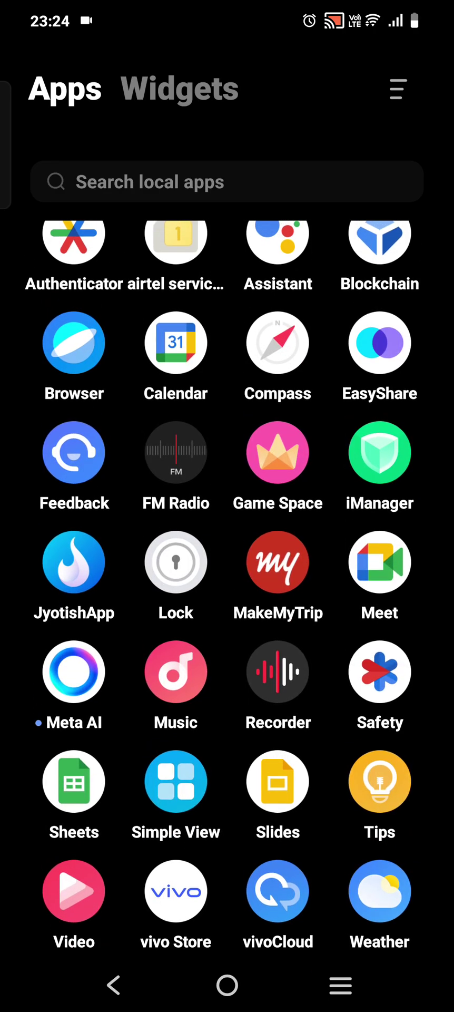
{"action": "left_click", "coordinate": [74, 672]}
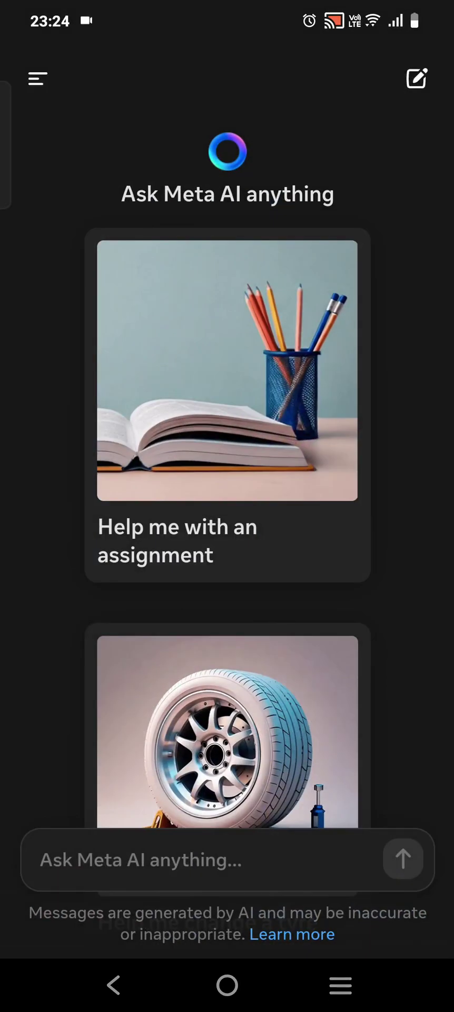
{"action": "left_click", "coordinate": [227, 985]}
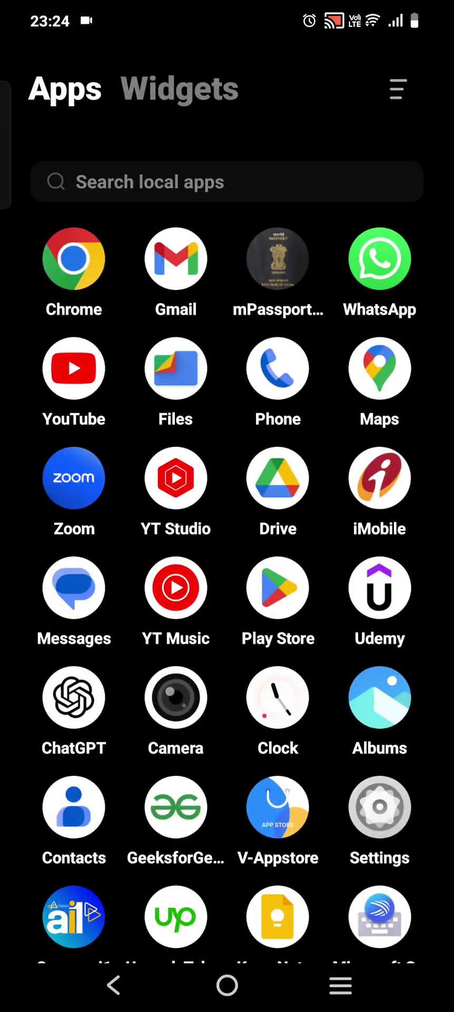
Drag the Meta AI icon from the app drawer onto the home screen beside ChatGPT
{"action": "left_click_drag", "start_coordinate": [346, 717], "coordinate": [346, 313]}
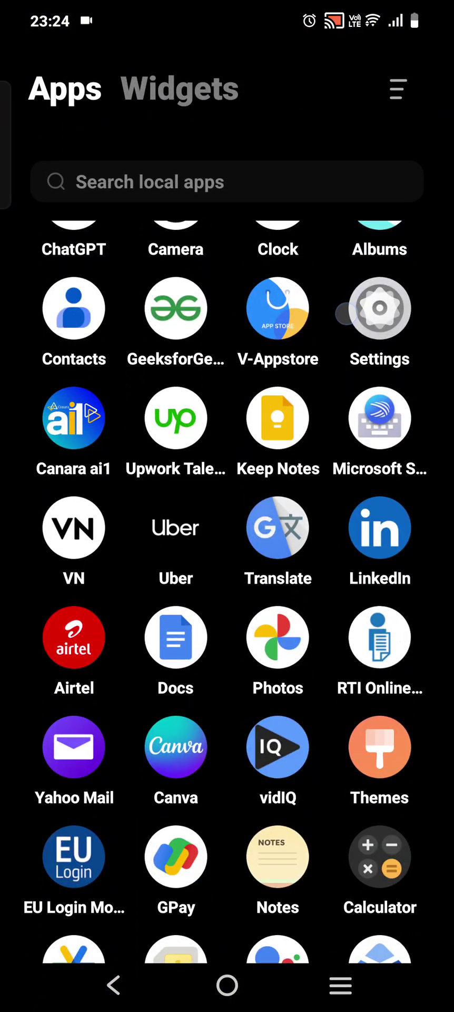
{"action": "mouse_move", "coordinate": [258, 794]}
{"action": "left_mouse_down"}
{"action": "mouse_move", "coordinate": [332, 486]}
{"action": "mouse_move", "coordinate": [274, 398]}
{"action": "left_mouse_up"}
{"action": "left_click_drag", "start_coordinate": [241, 833], "coordinate": [329, 471]}
{"action": "left_click", "coordinate": [83, 690]}
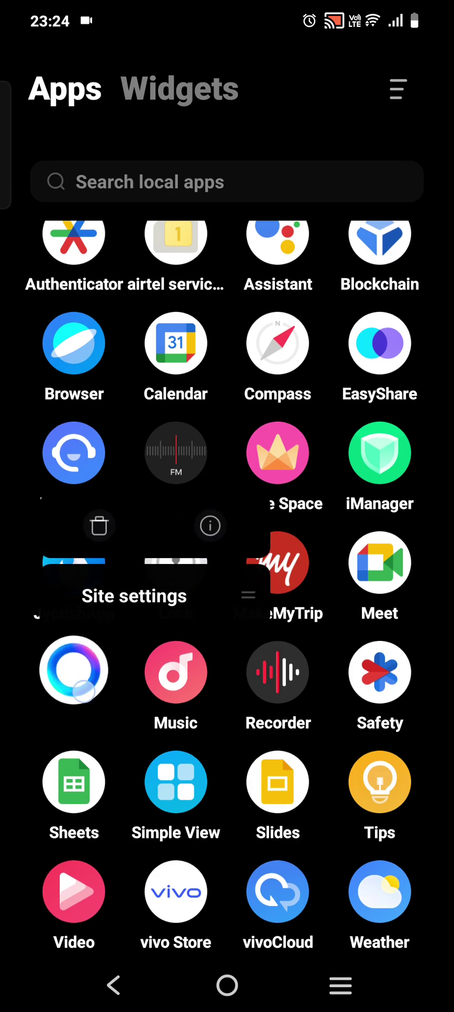
{"action": "left_click_drag", "start_coordinate": [84, 689], "coordinate": [311, 718]}
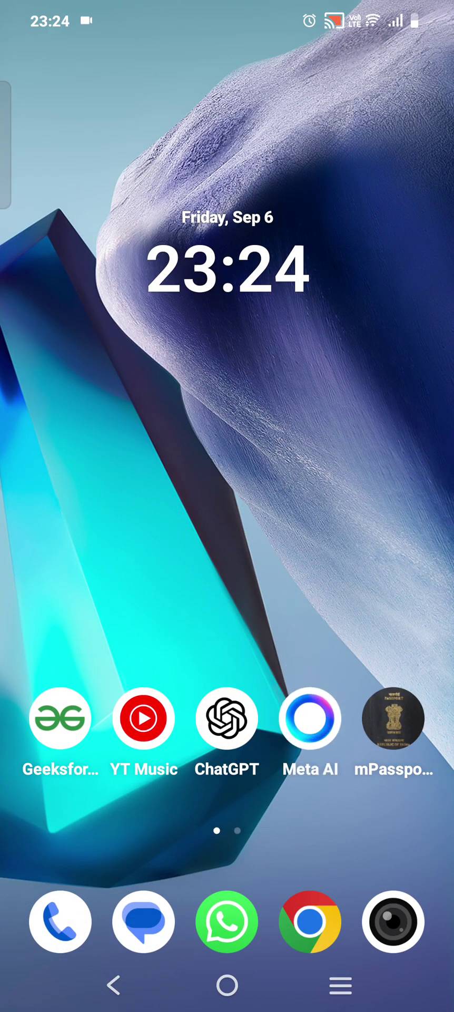
Launch Meta AI from the home screen and open the 'ML models' chat from History
{"action": "left_click", "coordinate": [310, 718]}
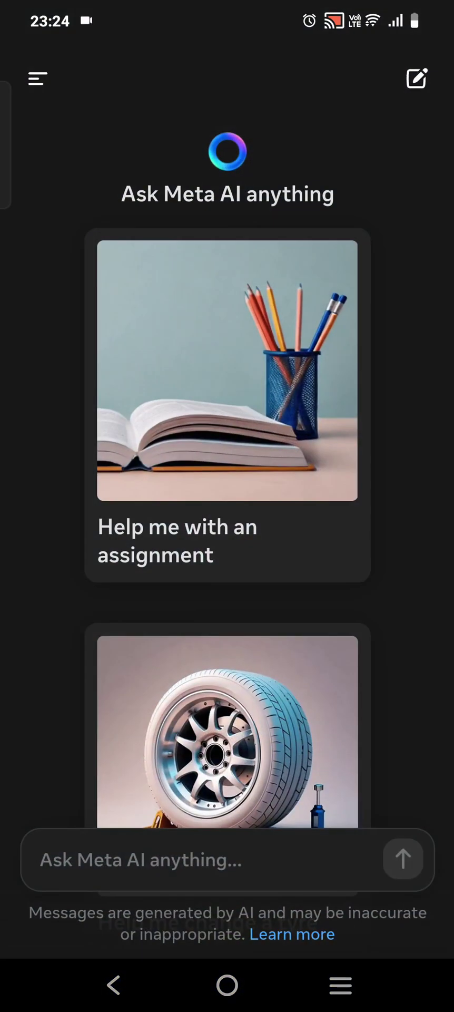
{"action": "left_click", "coordinate": [50, 63]}
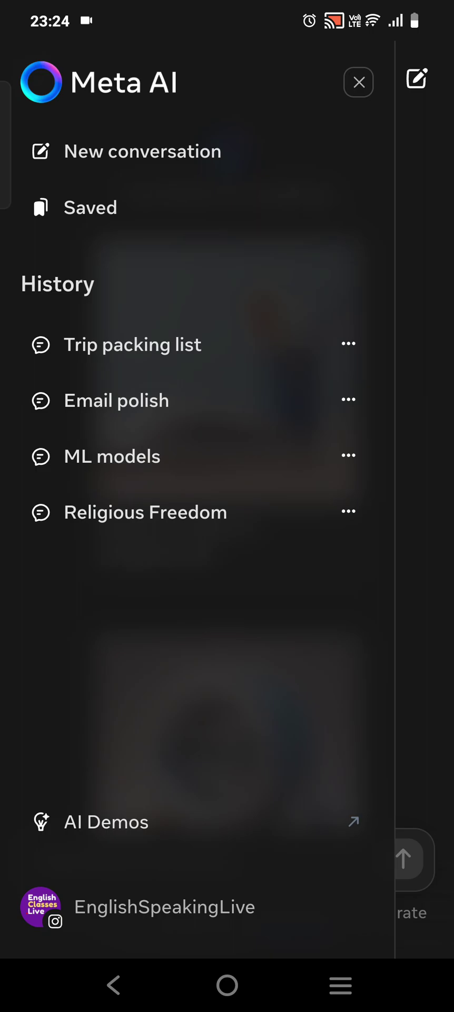
{"action": "left_click", "coordinate": [144, 452]}
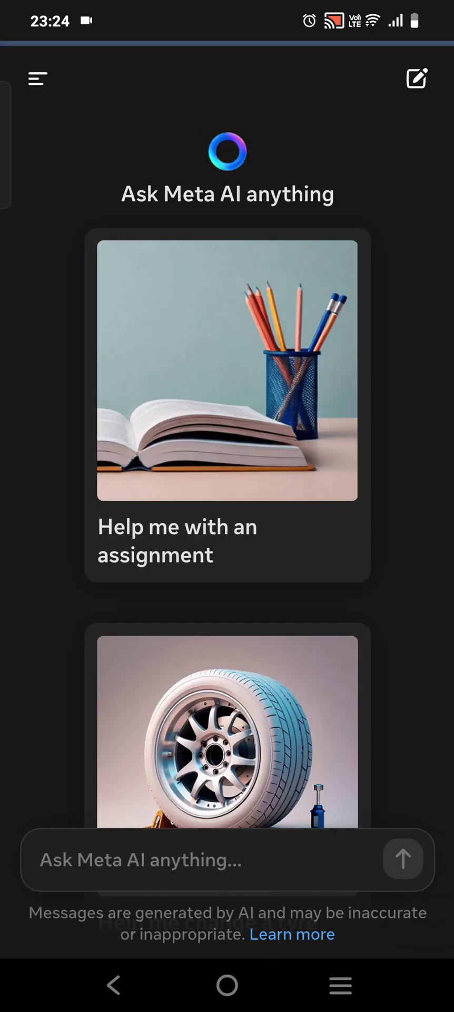
{"action": "scroll", "coordinate": [412, 568], "scroll_direction": "down", "scroll_amount": 8}
{"action": "scroll", "coordinate": [412, 569], "scroll_direction": "down", "scroll_amount": 5}
Scroll through the top-10 machine learning models list and their use cases
{"action": "scroll", "coordinate": [345, 823], "scroll_direction": "up", "scroll_amount": 15}
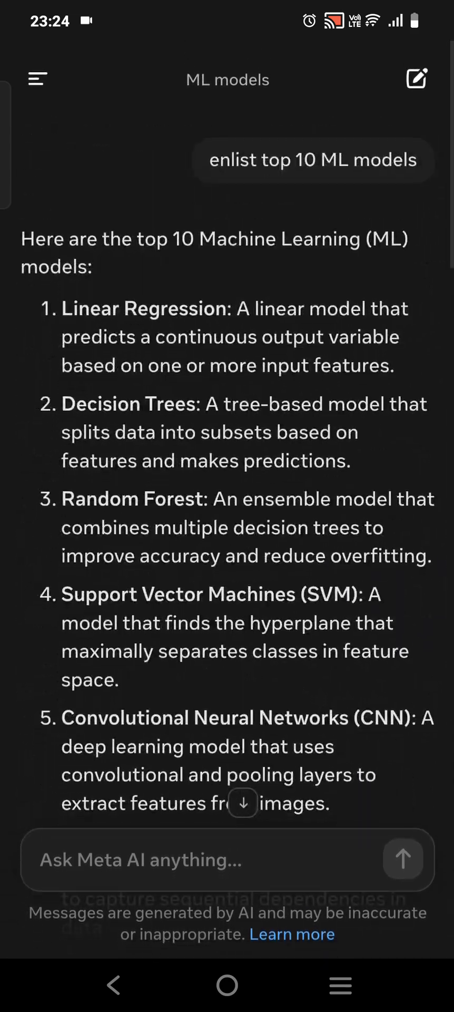
{"action": "scroll", "coordinate": [412, 568], "scroll_direction": "down", "scroll_amount": 5}
{"action": "scroll", "coordinate": [412, 568], "scroll_direction": "down", "scroll_amount": 10}
{"action": "scroll", "coordinate": [412, 568], "scroll_direction": "down", "scroll_amount": 10}
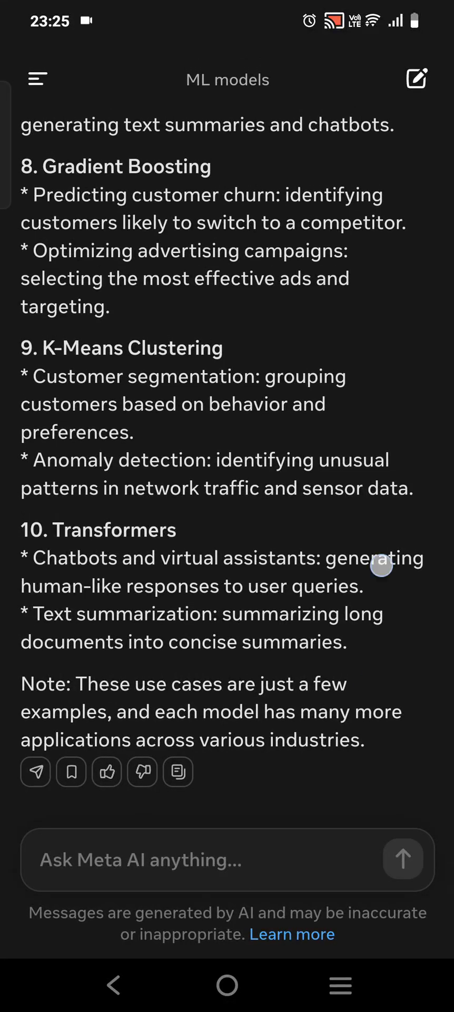
{"action": "scroll", "coordinate": [312, 592], "scroll_direction": "up", "scroll_amount": 15}
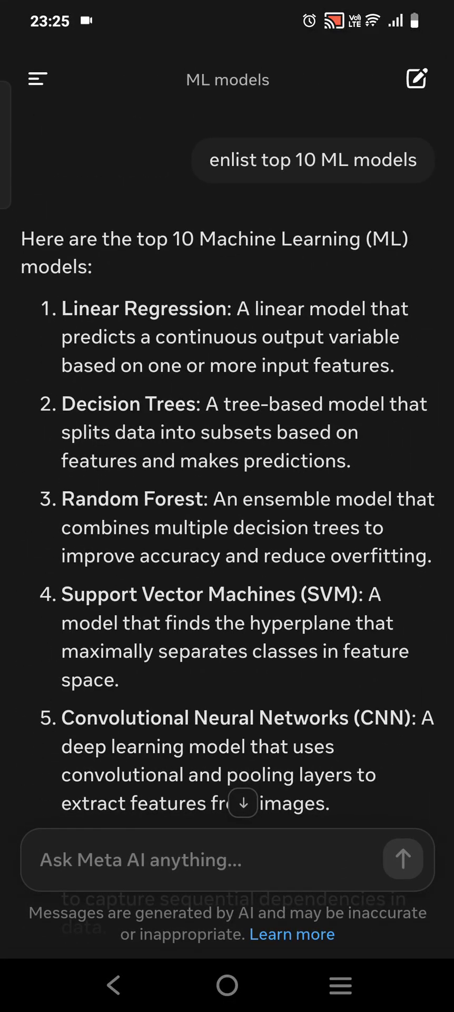
{"action": "scroll", "coordinate": [323, 639], "scroll_direction": "down", "scroll_amount": 15}
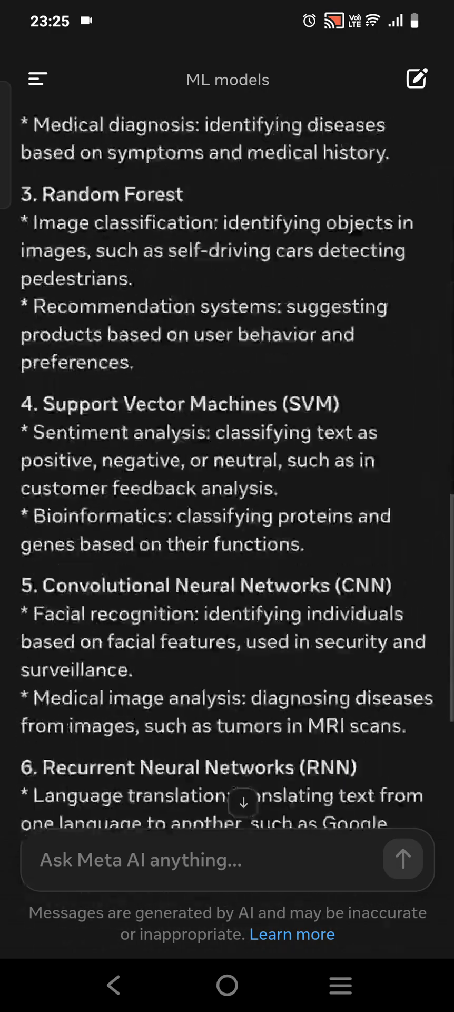
{"action": "scroll", "coordinate": [391, 463], "scroll_direction": "down", "scroll_amount": 10}
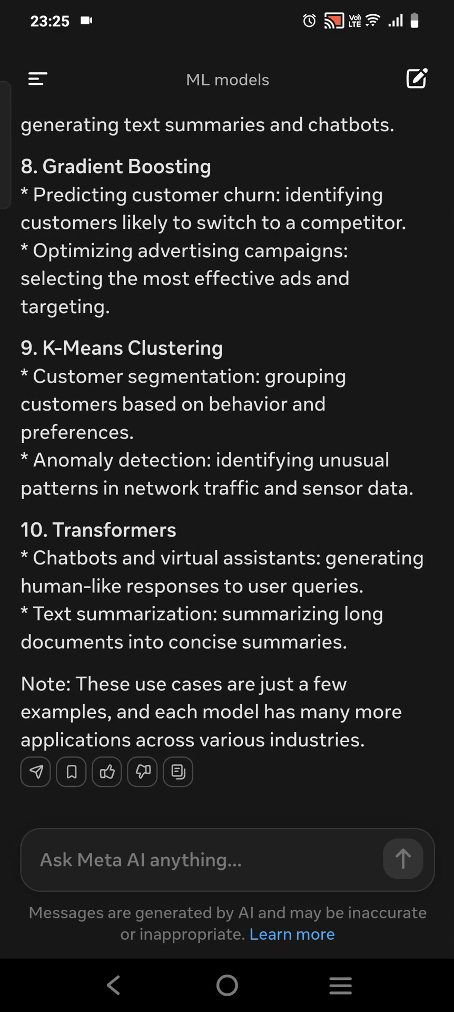
{"action": "scroll", "coordinate": [227, 474], "scroll_direction": "up", "scroll_amount": 15}
{"action": "scroll", "coordinate": [227, 474], "scroll_direction": "up", "scroll_amount": 10}
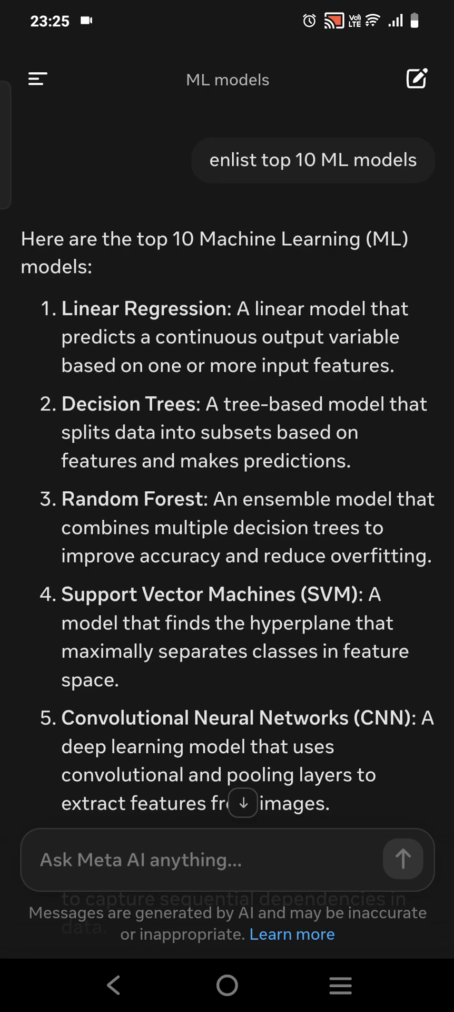